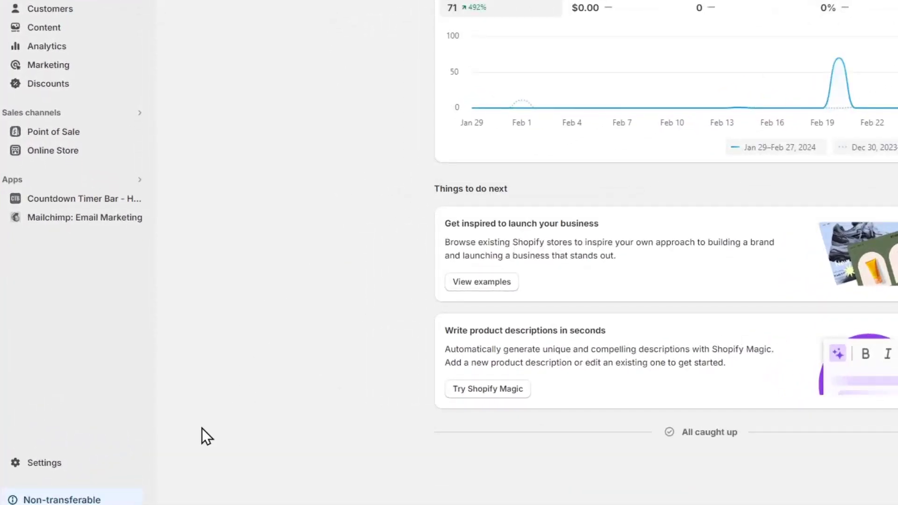
Open the Shopify App Store from the store's Apps and sales channels settings.
left_click(56, 470)
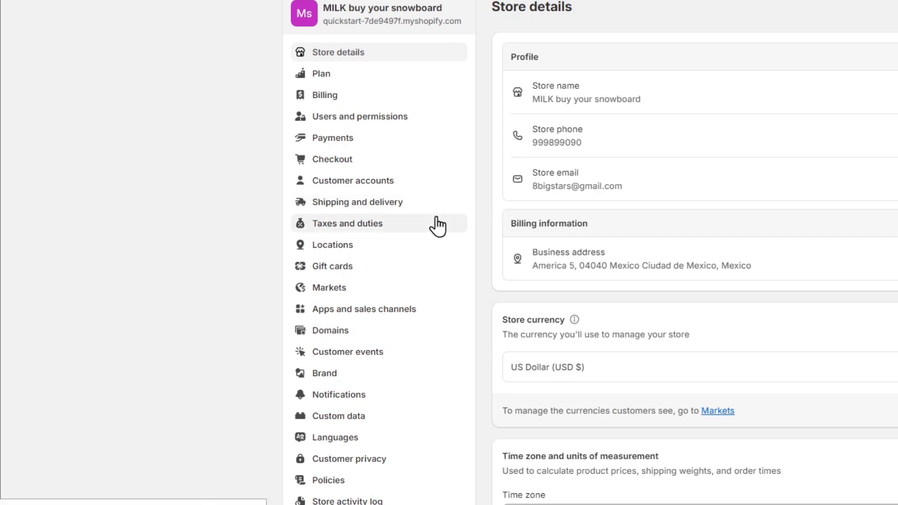
left_click(406, 246)
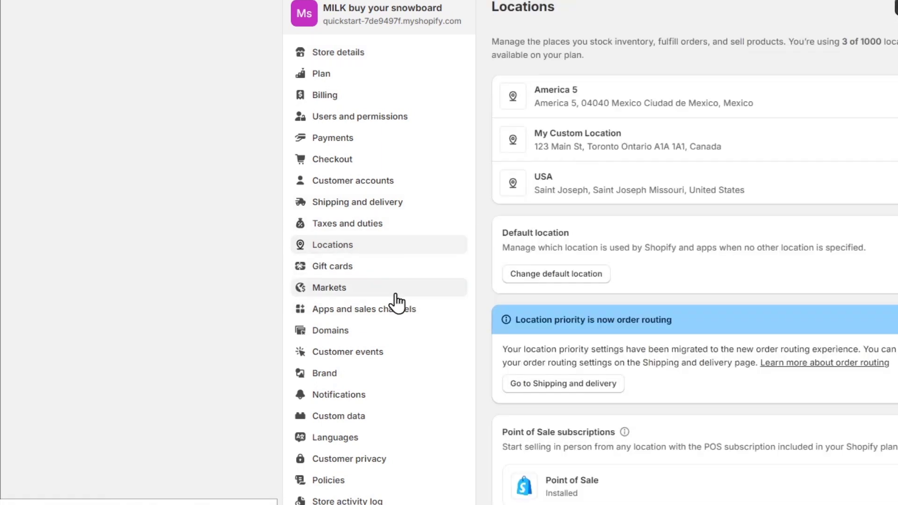
left_click(396, 294)
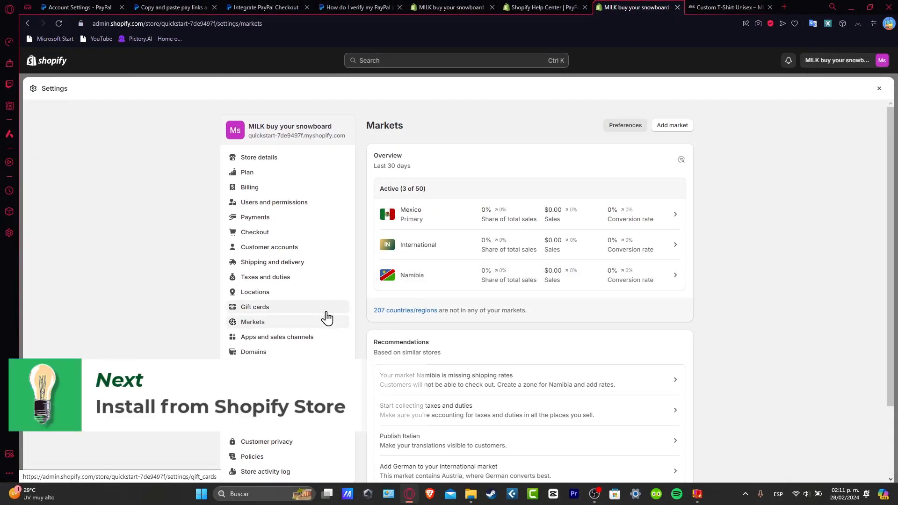
left_click(277, 342)
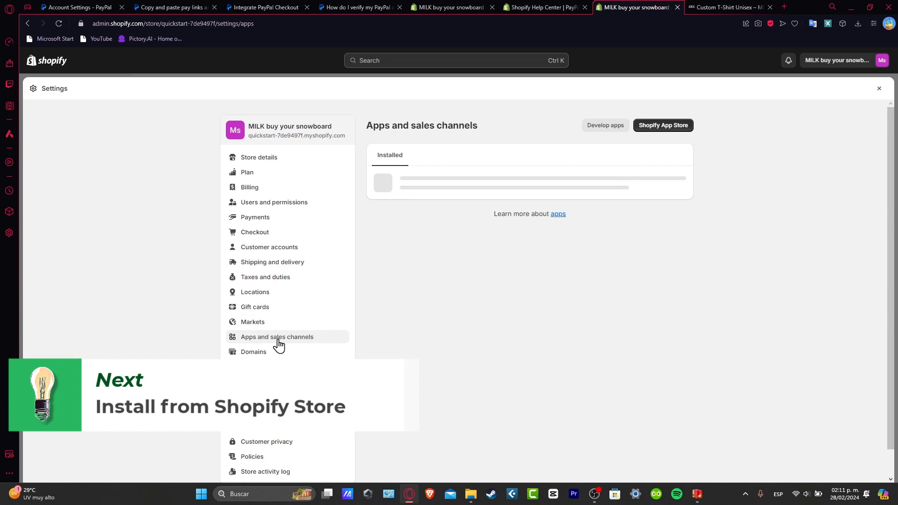
left_click(666, 134)
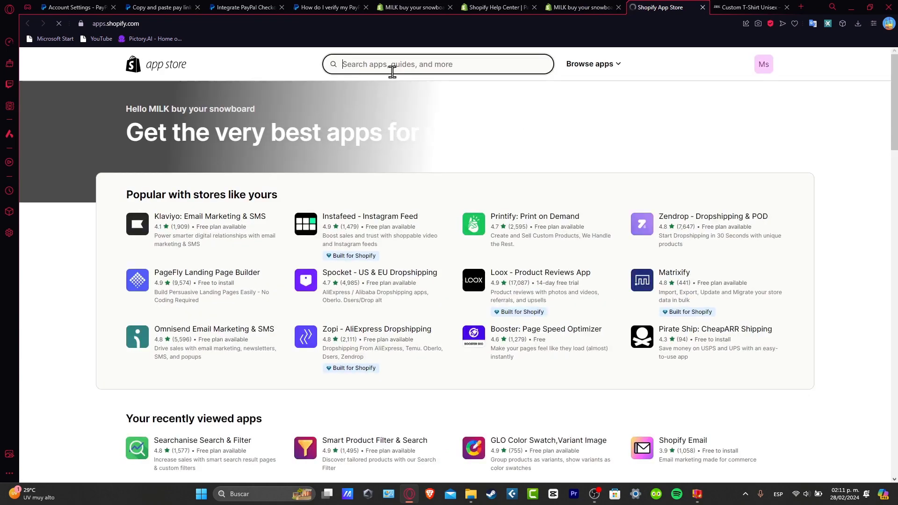
Search the app store for "shopify" and open the Shopify Forms listing.
left_click(392, 70)
type("shop")
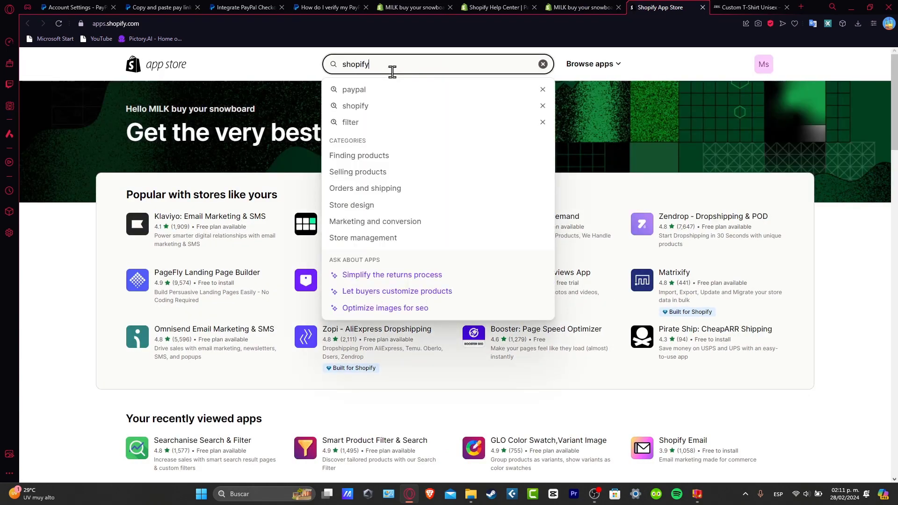
type("ify")
key("Return")
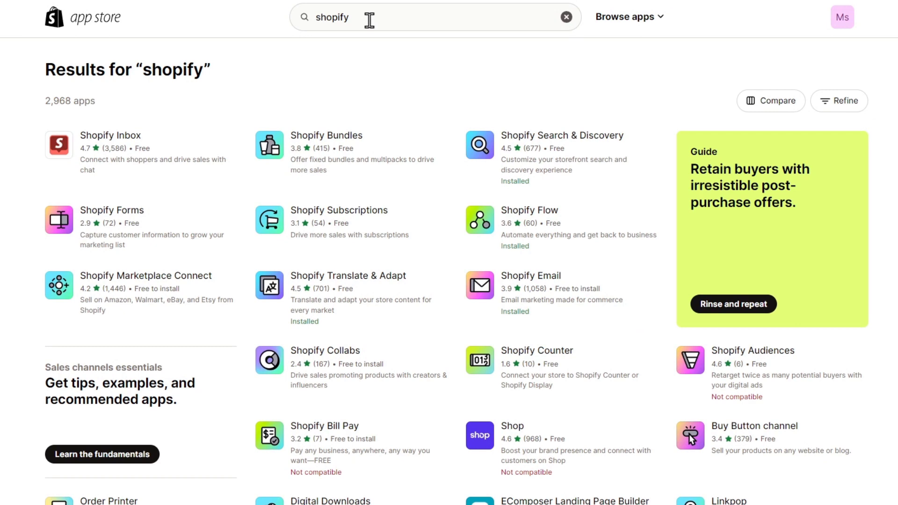
left_click(130, 218)
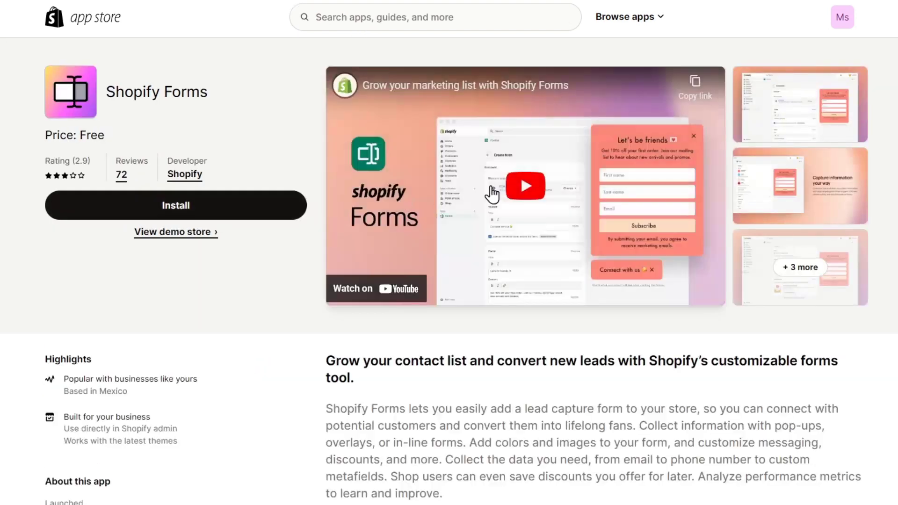
Install the Shopify Forms app on the store and pin it to the admin navigation.
left_click(231, 214)
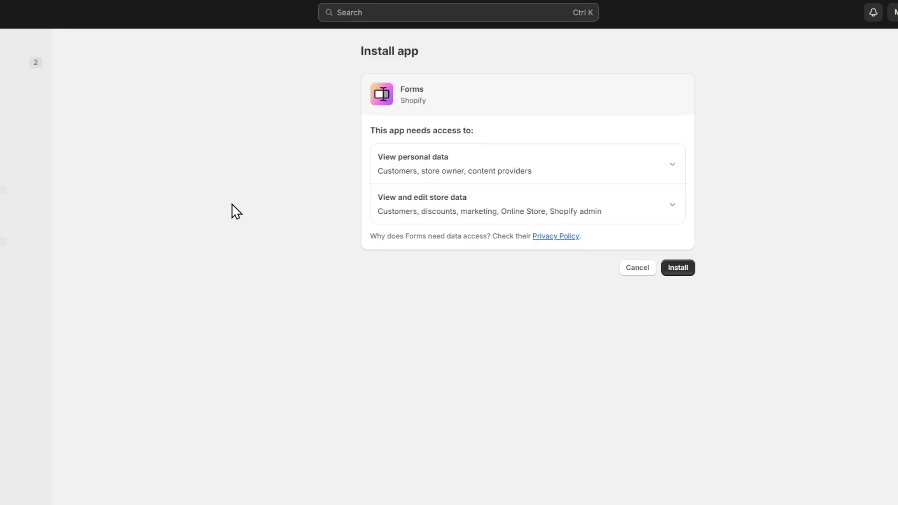
left_click(678, 271)
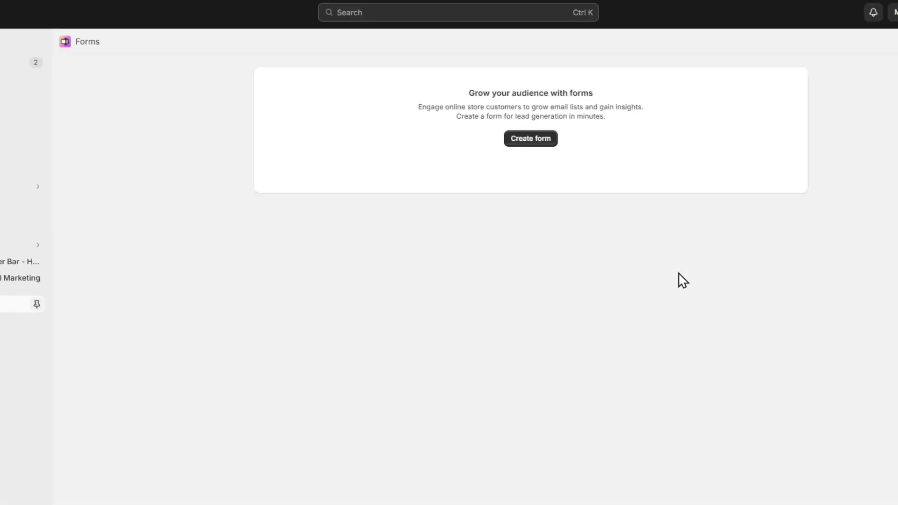
left_click(37, 305)
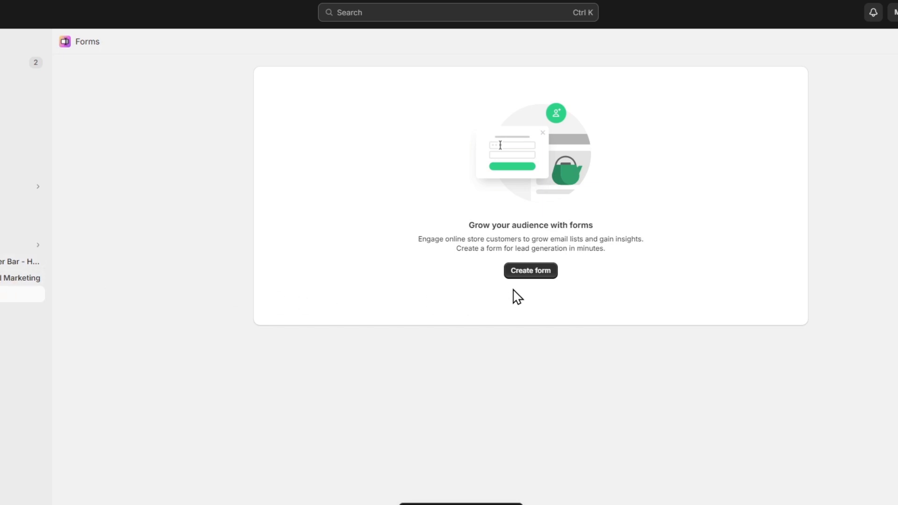
Create a new form of the Inline type named "Email".
left_click(532, 275)
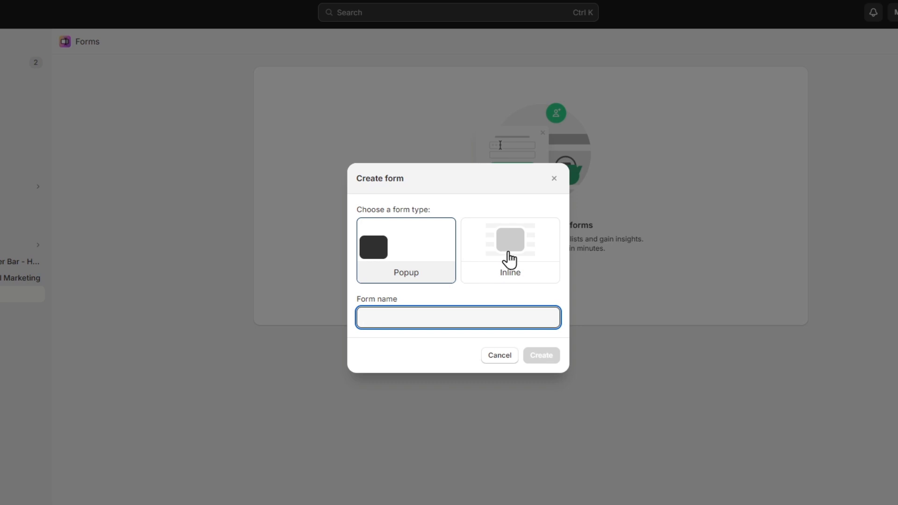
left_click(482, 274)
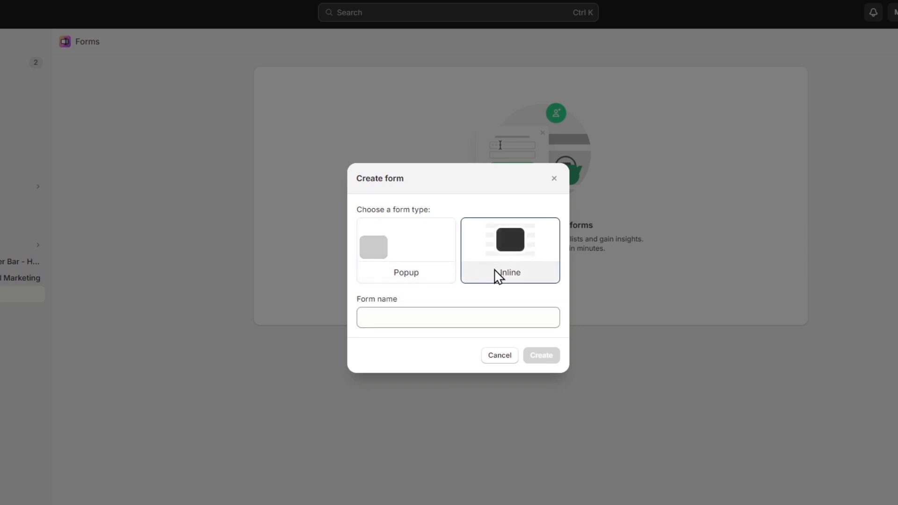
left_click(451, 322)
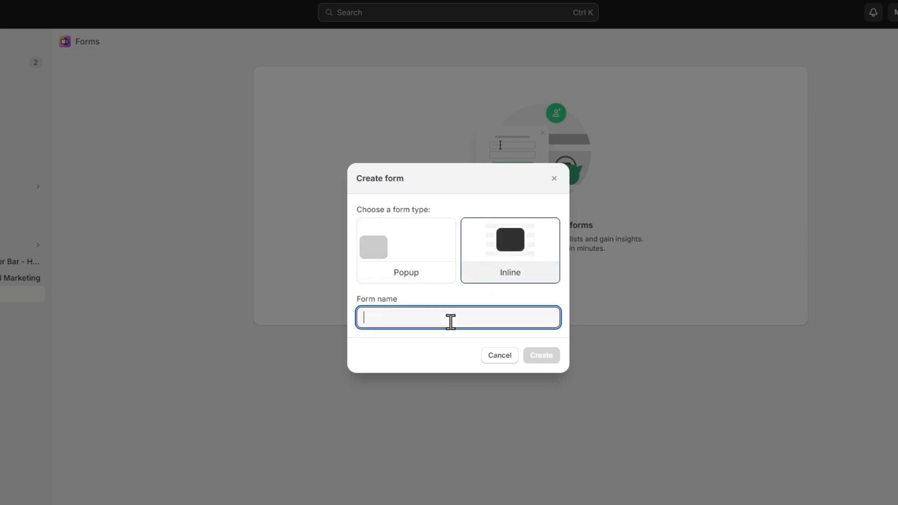
type("Email")
left_click(556, 360)
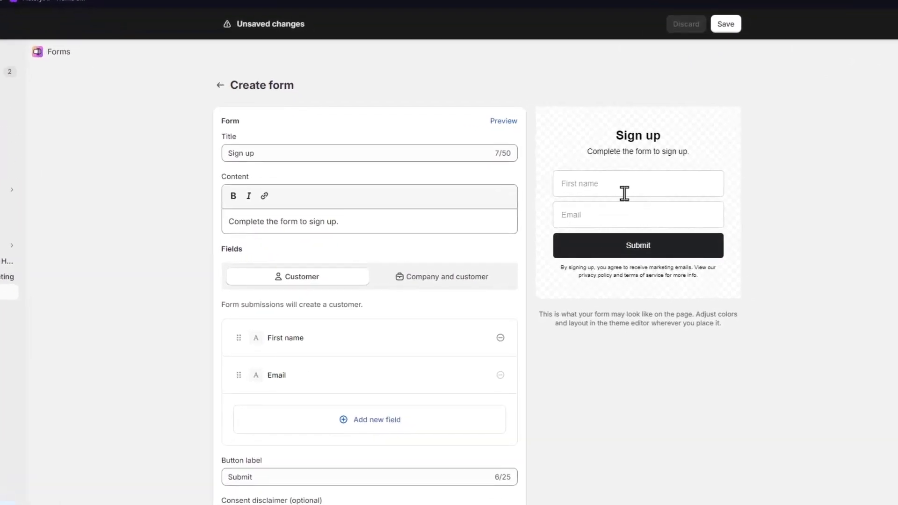
Set the form's title to "Recruitment" and its content to "Leave us your documents to join the team.".
triple_click(297, 152)
type("Recruitment")
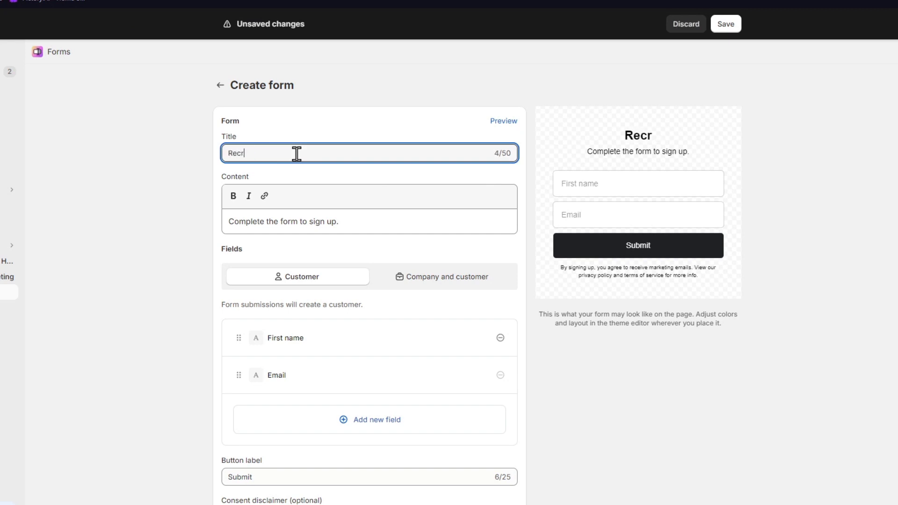
triple_click(352, 228)
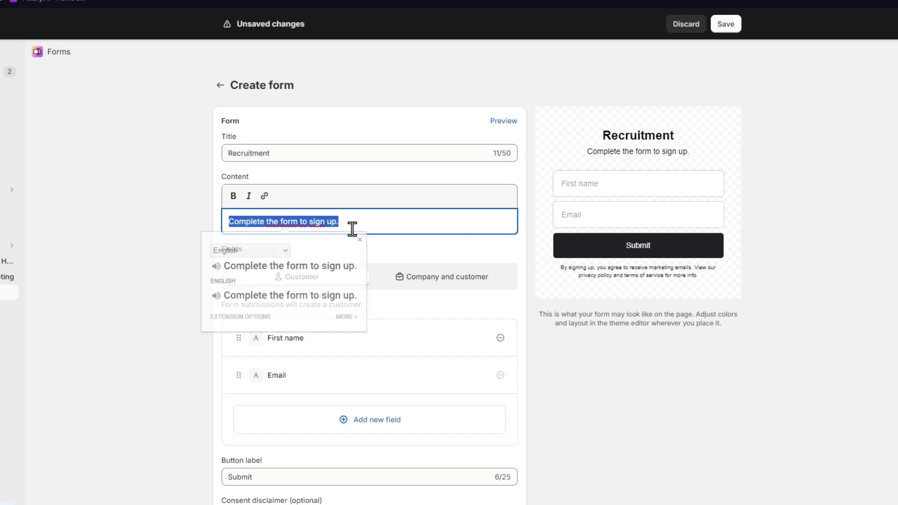
type("Leave us your documents to join the team.")
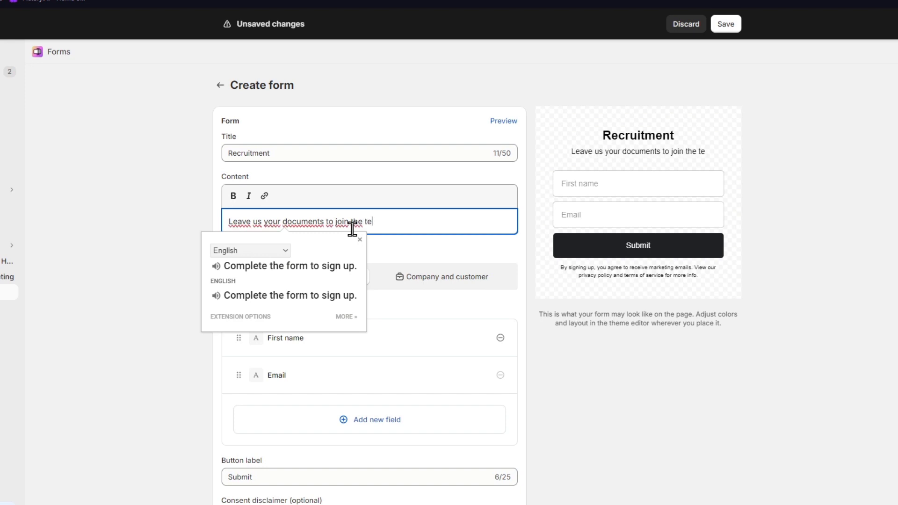
left_click(818, 402)
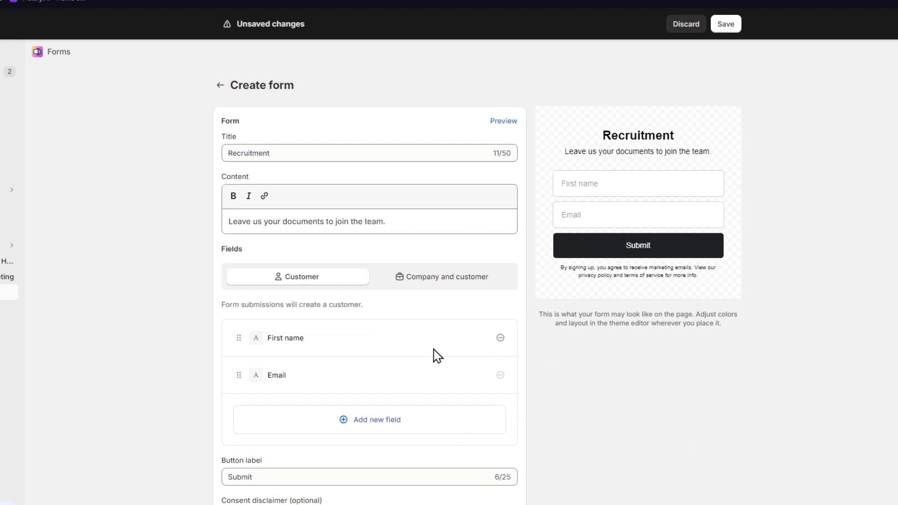
Switch the form's field set to Company and customer.
scroll(619, 359, "down", 4)
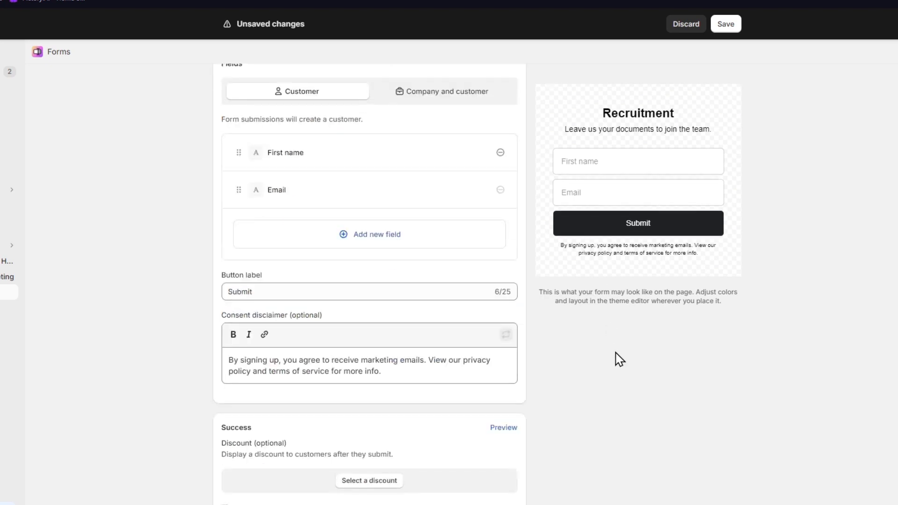
scroll(620, 359, "up", 4)
left_click(441, 286)
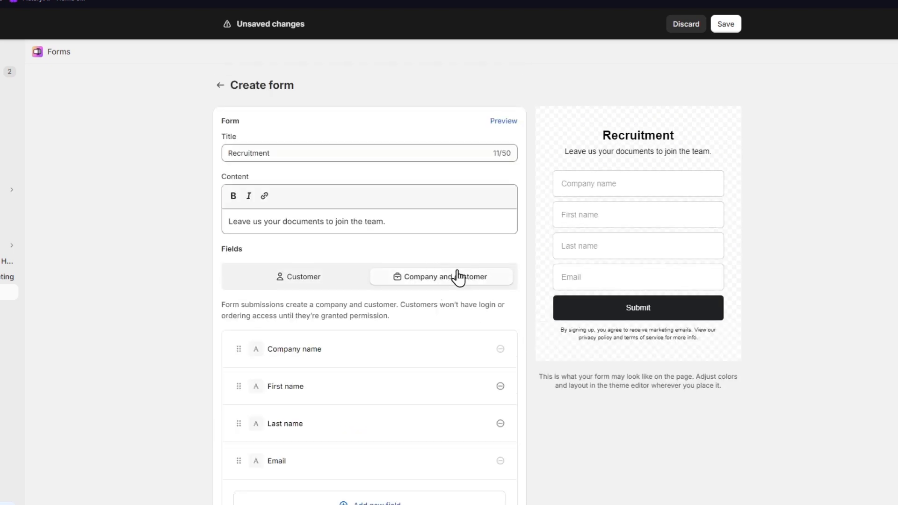
Add Phone and Birthday fields to the form with their default settings.
scroll(541, 351, "down", 4)
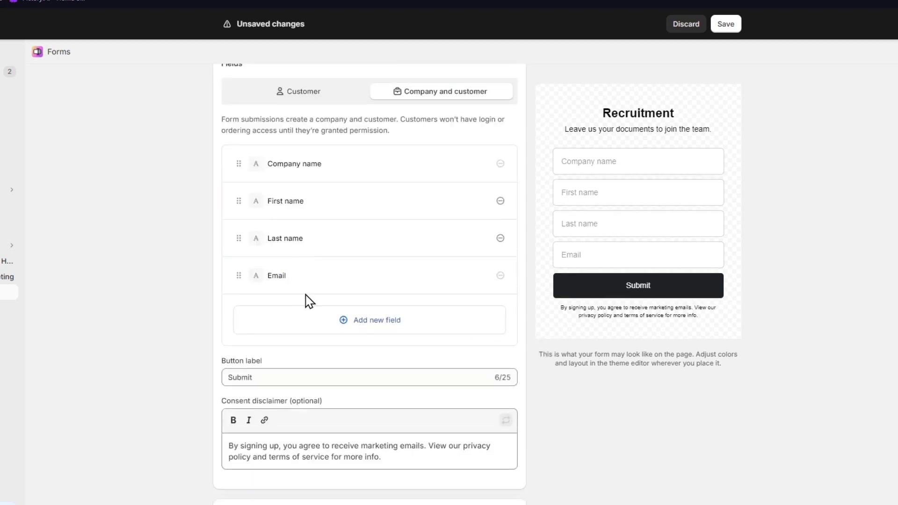
left_click(365, 333)
left_click(368, 375)
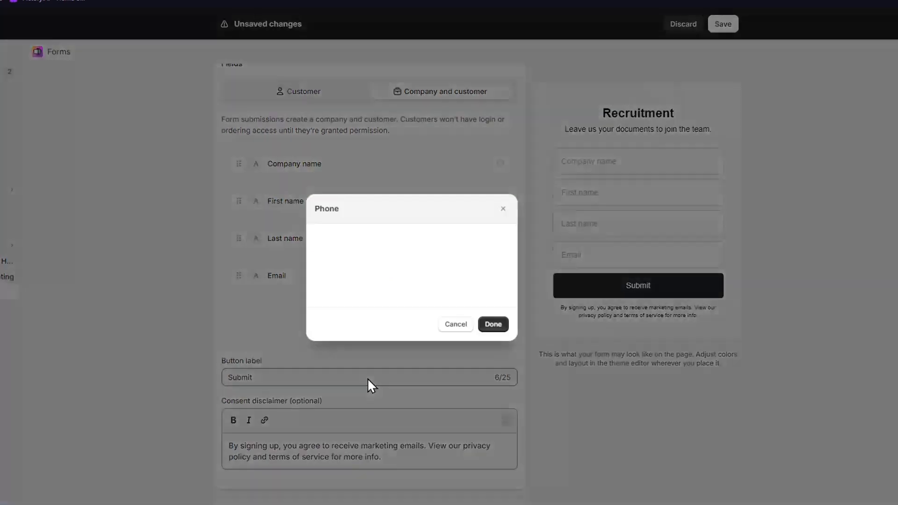
left_click(494, 325)
left_click(391, 357)
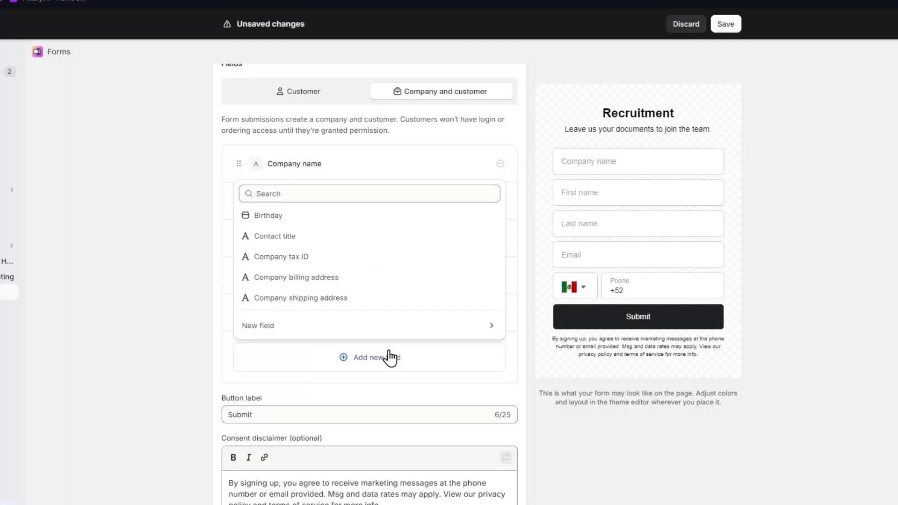
left_click(308, 227)
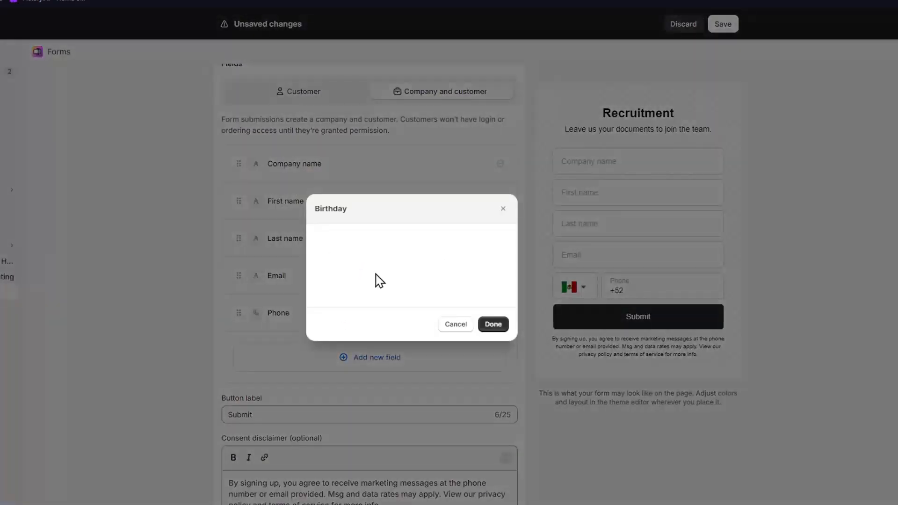
left_click(494, 343)
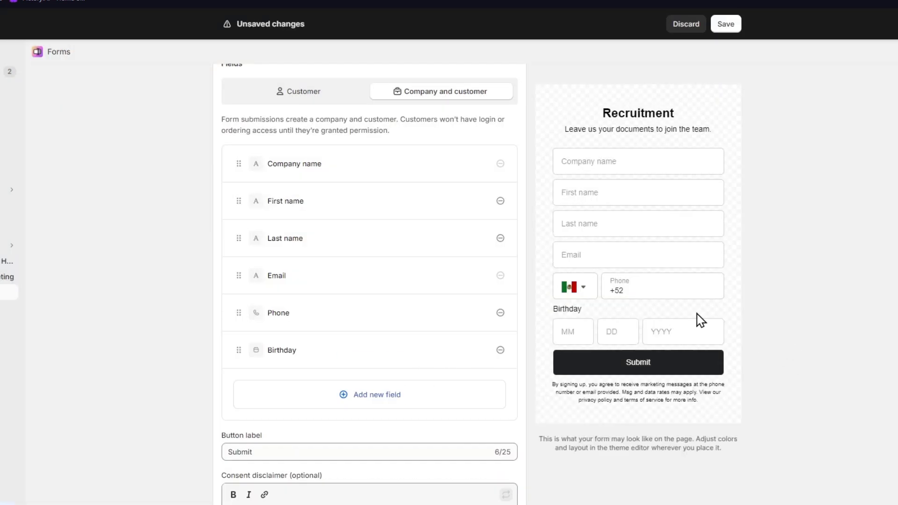
Add a dropdown list field labelled "Choose your area" with the options Administrative, Design and Legal.
left_click(417, 393)
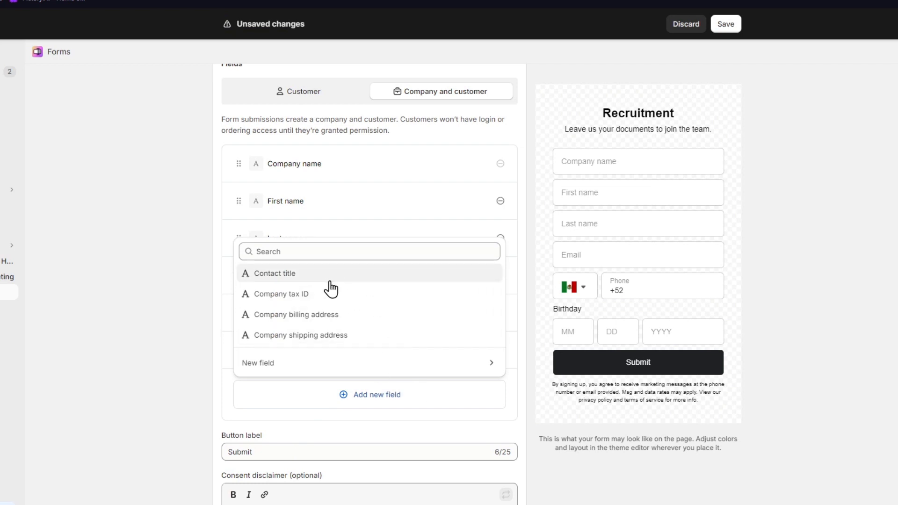
left_click(351, 364)
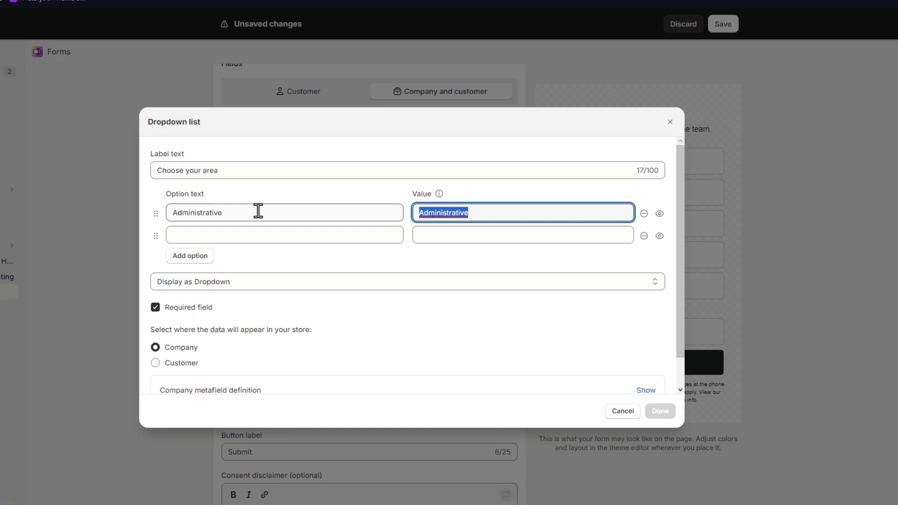
left_click(273, 238)
type("Des")
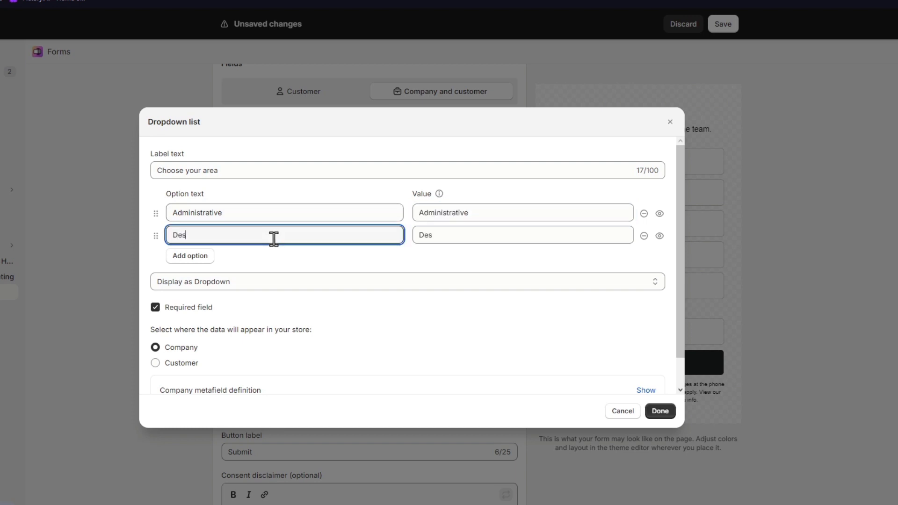
type("ign")
left_click(212, 256)
left_click(231, 255)
type("Legal")
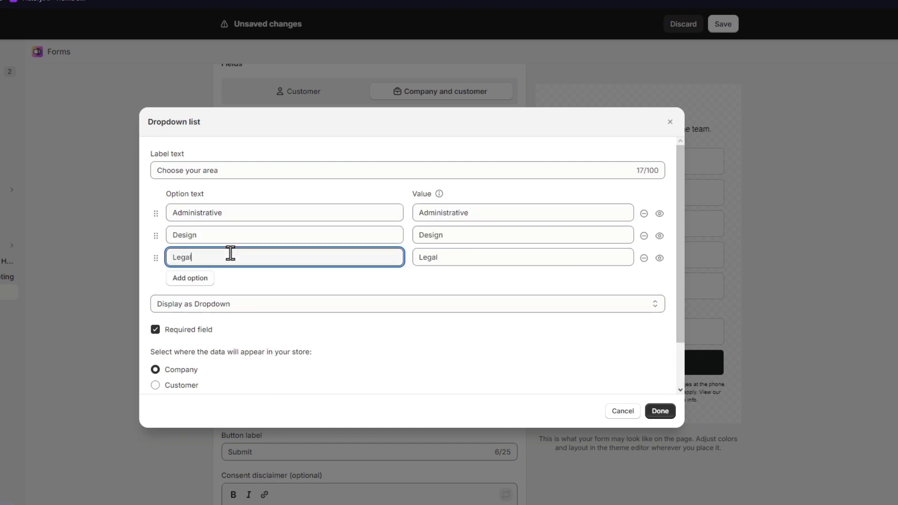
left_click(633, 413)
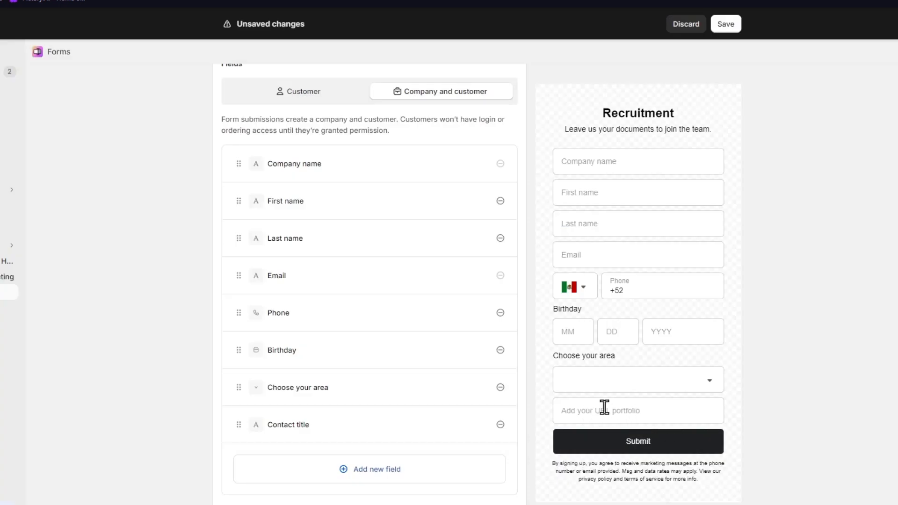
Set the form's button label to "Send" and review the consent disclaimer text.
scroll(426, 456, "down", 4)
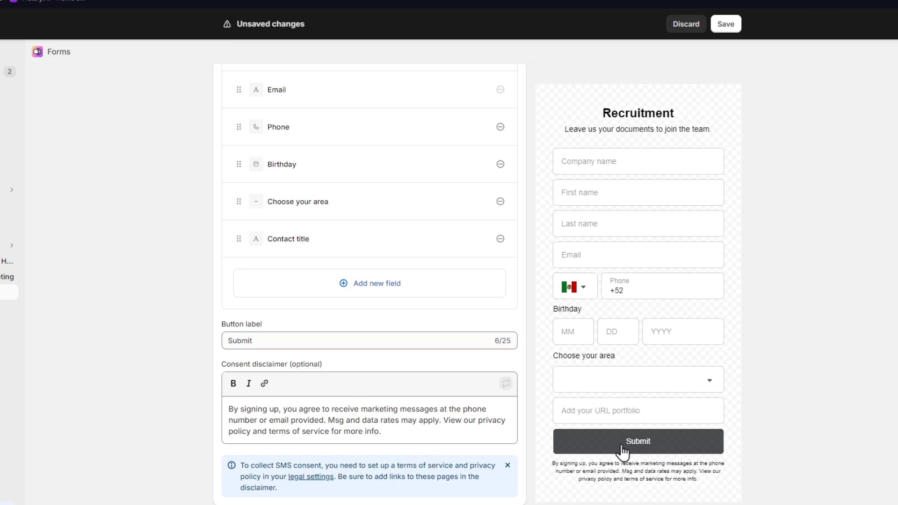
double_click(317, 341)
type("Send")
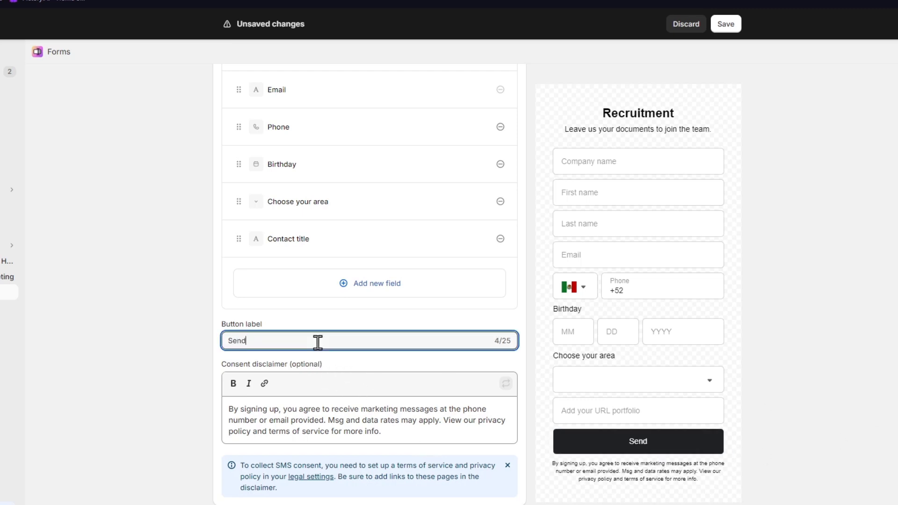
scroll(357, 415, "down", 4)
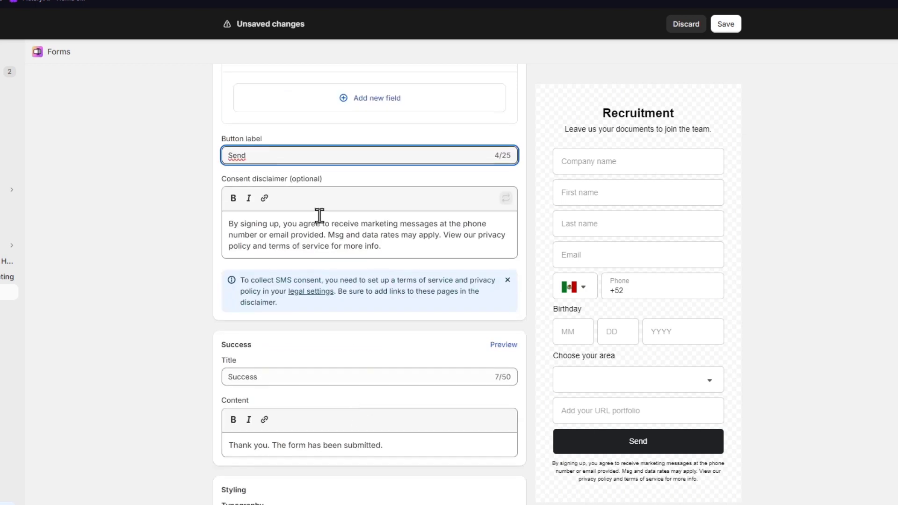
left_click_drag(348, 224, 457, 242)
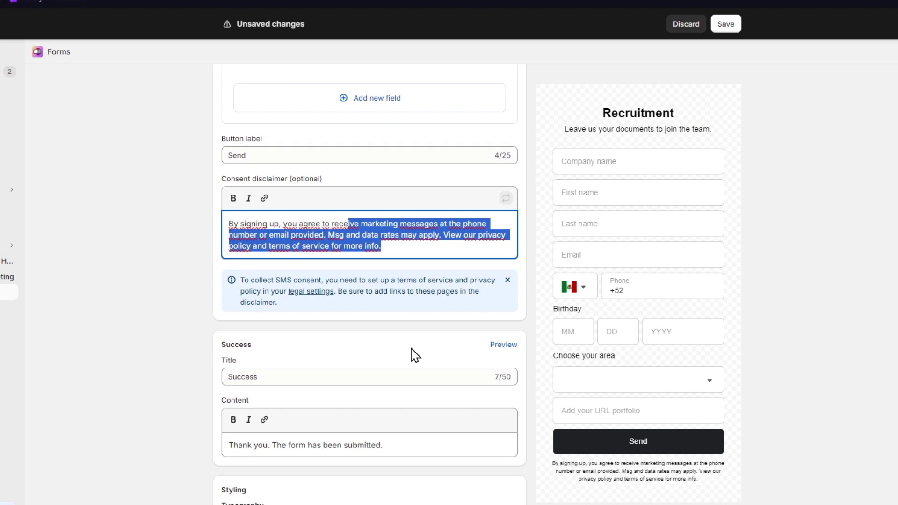
Set both the headings font and the body font of the form to Abril Fatface.
scroll(415, 362, "down", 4)
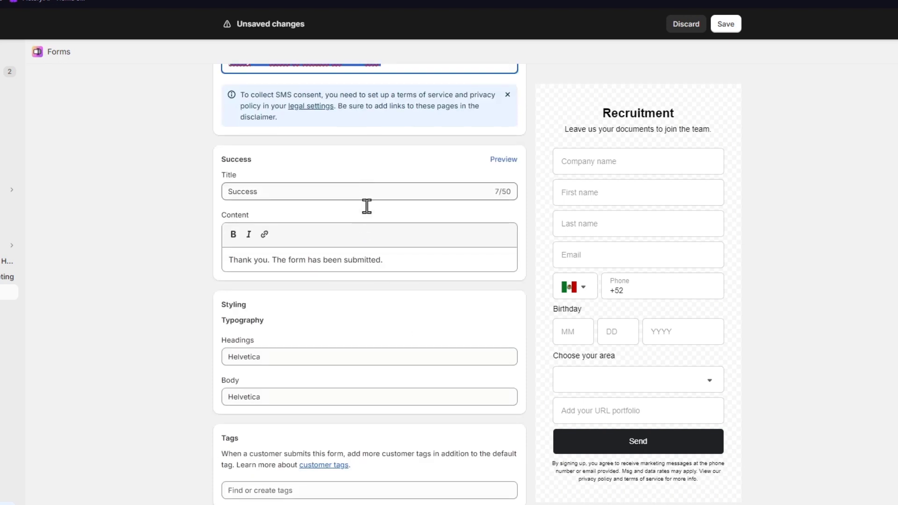
left_click(366, 358)
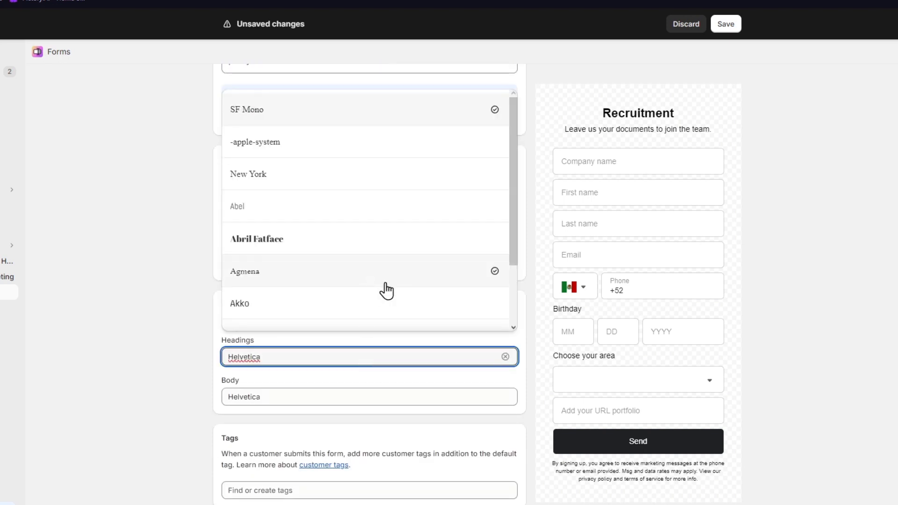
left_click(344, 247)
left_click(332, 396)
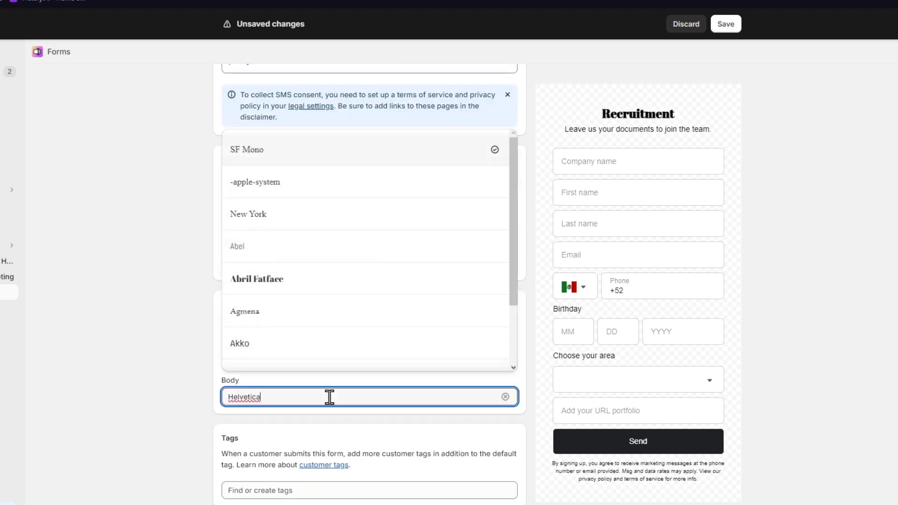
left_click(312, 280)
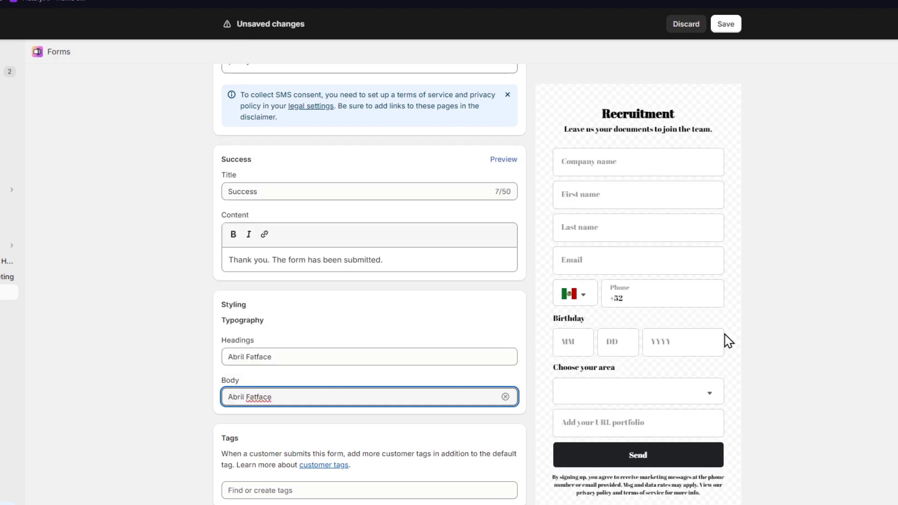
Enable email notifications for each submission to the form and save the form.
scroll(372, 387, "down", 4)
scroll(335, 292, "down", 4)
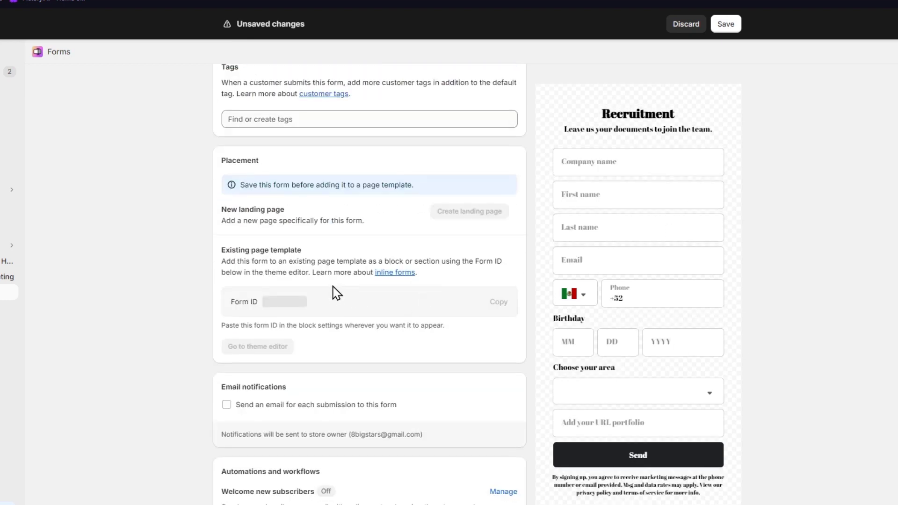
scroll(409, 304, "down", 2)
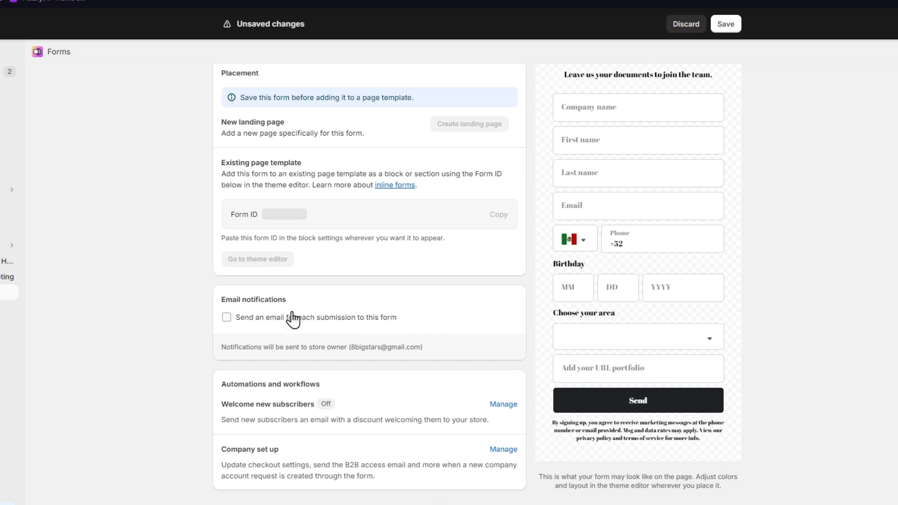
left_click(318, 318)
left_click(726, 30)
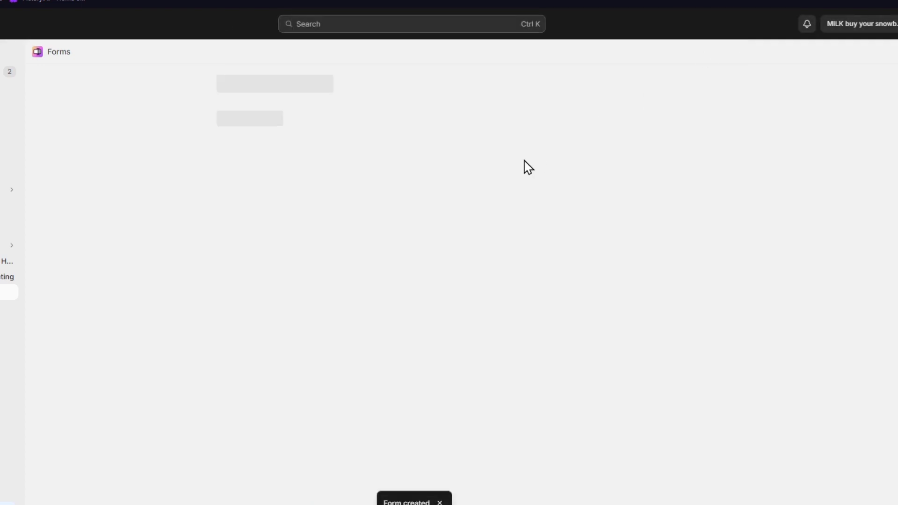
Review the saved form's placement settings, its customer segment and the additional actions available for it.
scroll(499, 181, "down", 10)
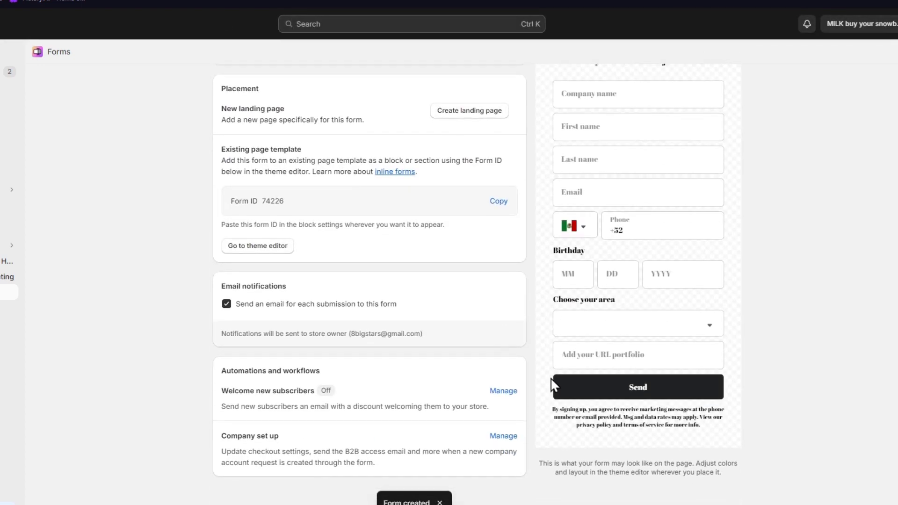
scroll(581, 489, "up", 15)
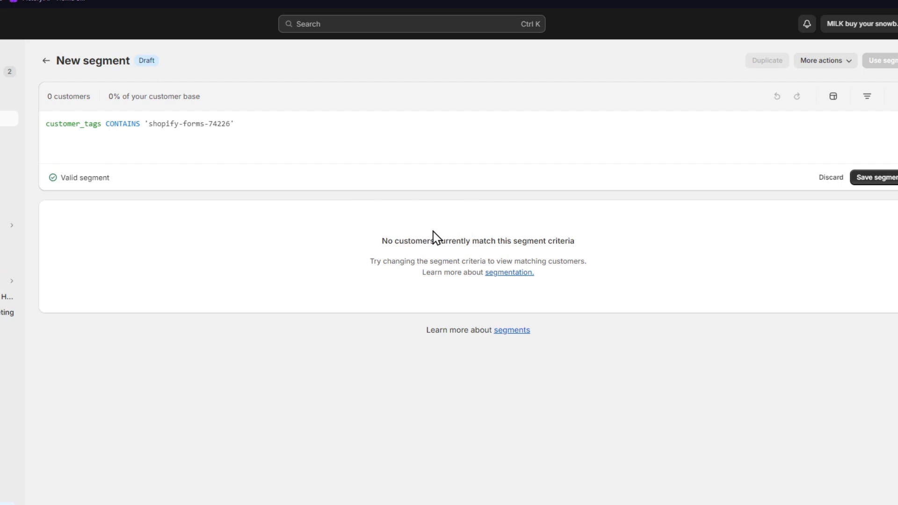
left_click_drag(422, 240, 591, 247)
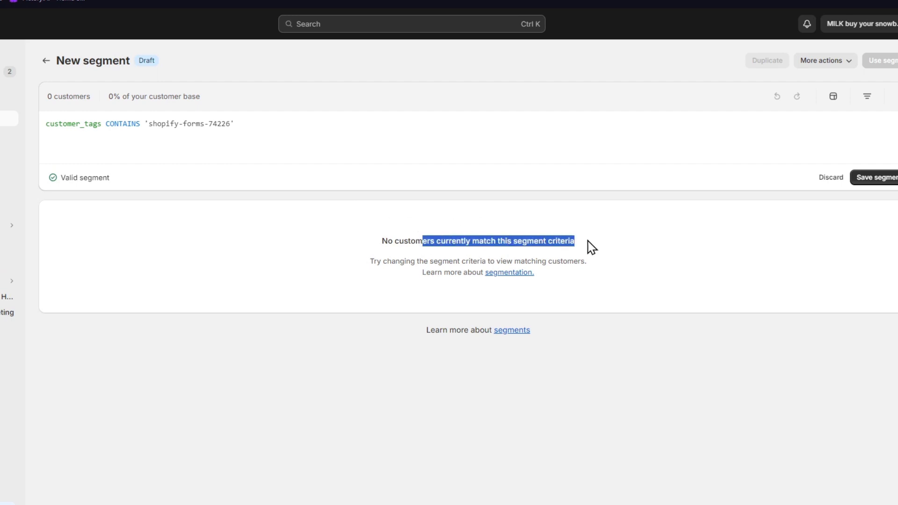
left_click(349, 244)
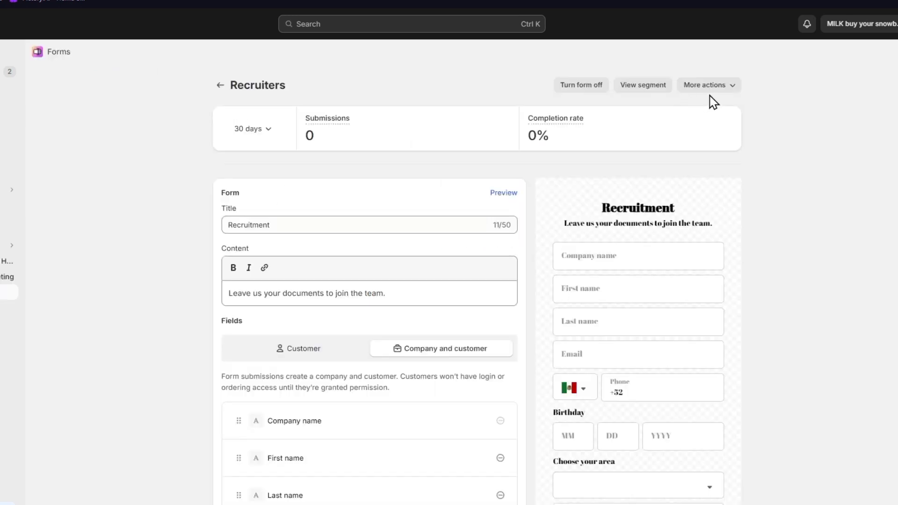
left_click(713, 92)
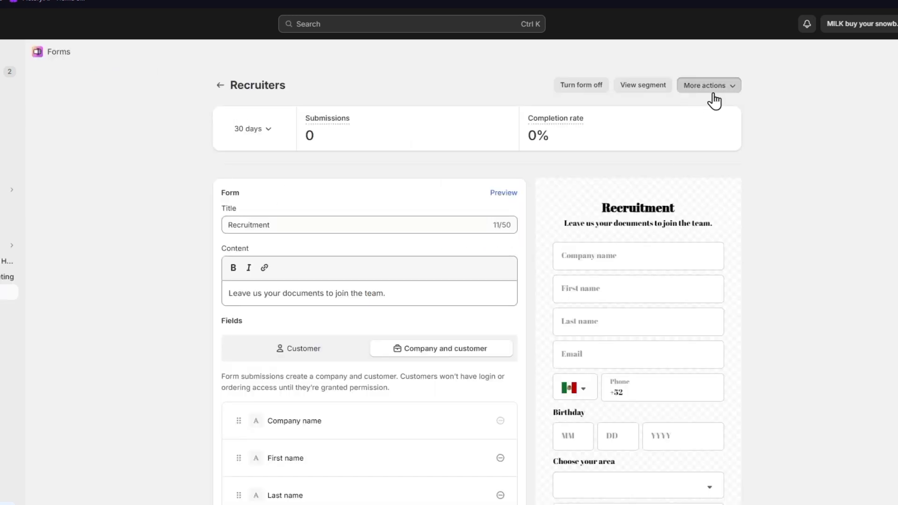
left_click(734, 108)
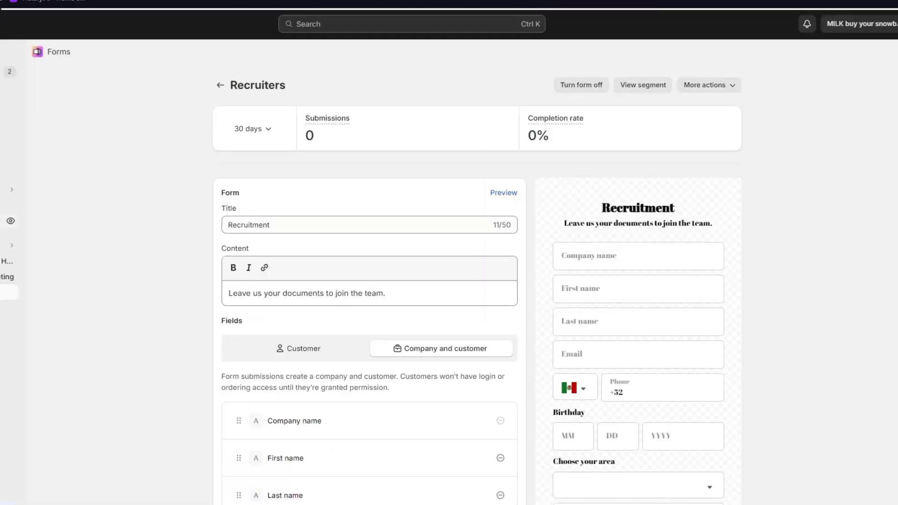
Open the current Dawn theme for customization and go to the store's Schedules page.
left_click(2, 221)
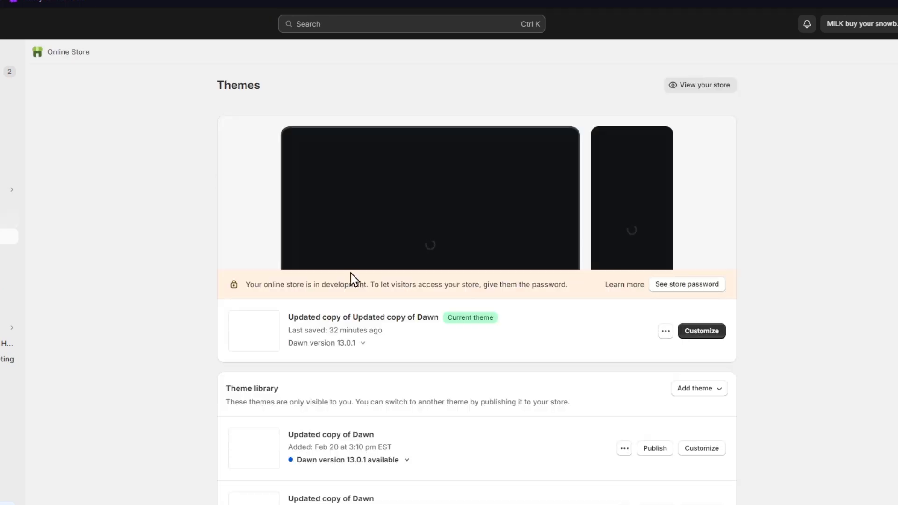
left_click(718, 333)
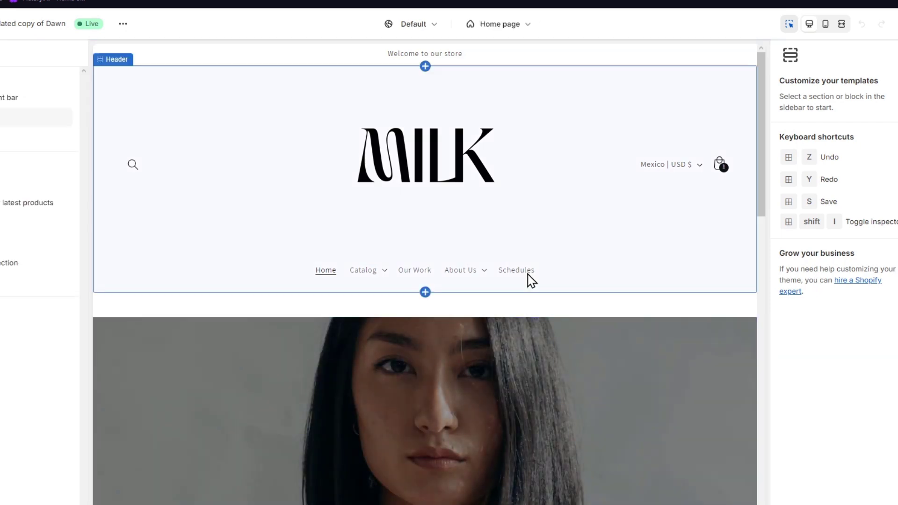
left_click(522, 278)
left_click(519, 276)
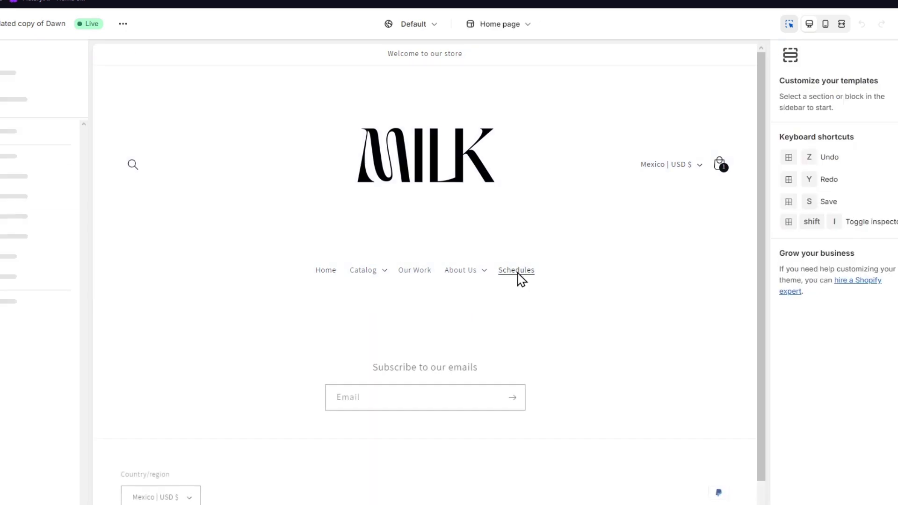
Add the Forms app section to the Default page template.
left_click(56, 261)
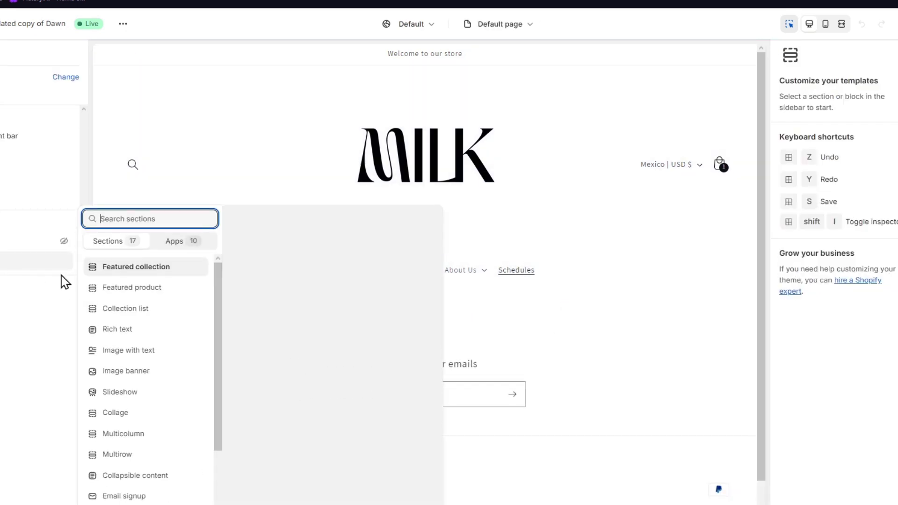
left_click(177, 249)
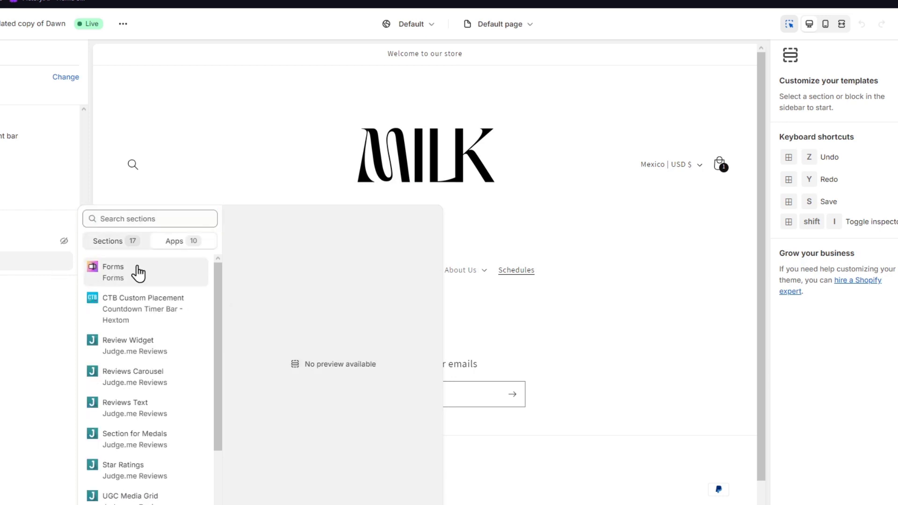
left_click(119, 271)
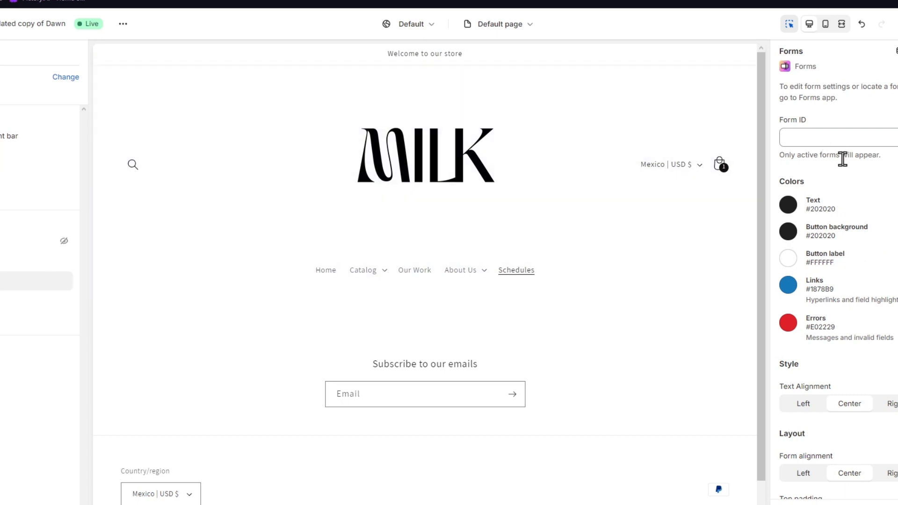
Copy the Recruiters form's ID from the Forms app and enter 74226 as the Forms block's form ID.
left_click(833, 139)
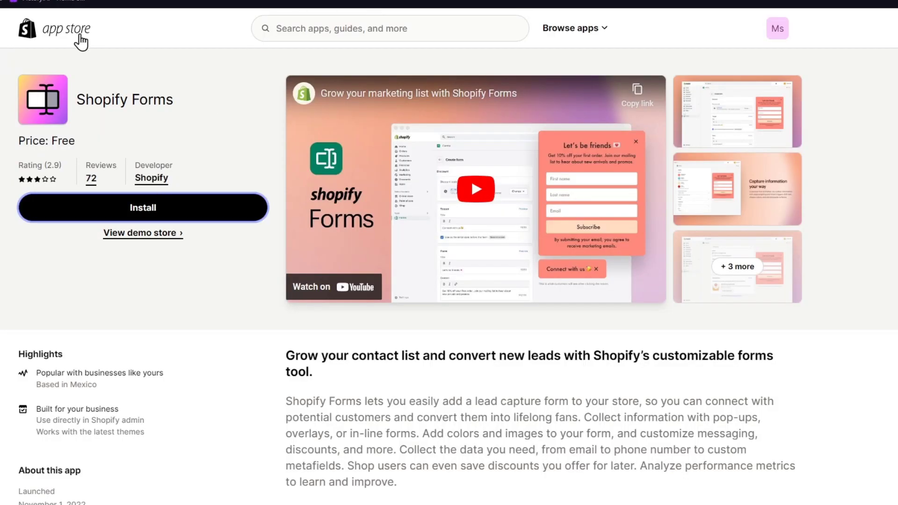
left_click(779, 29)
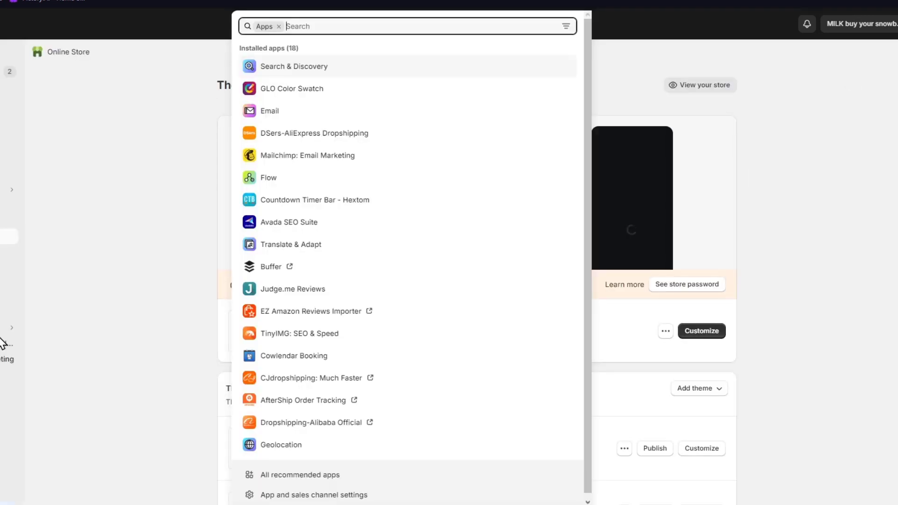
left_click(323, 96)
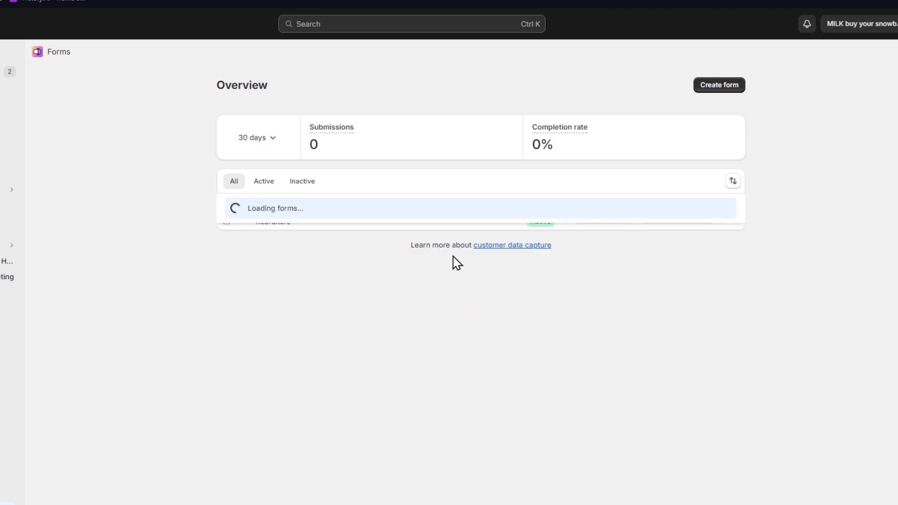
left_click(286, 222)
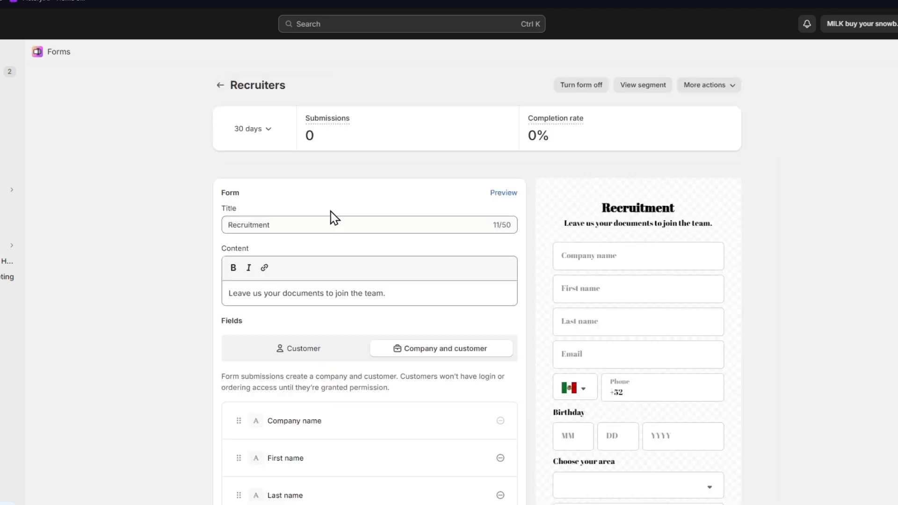
left_click(689, 84)
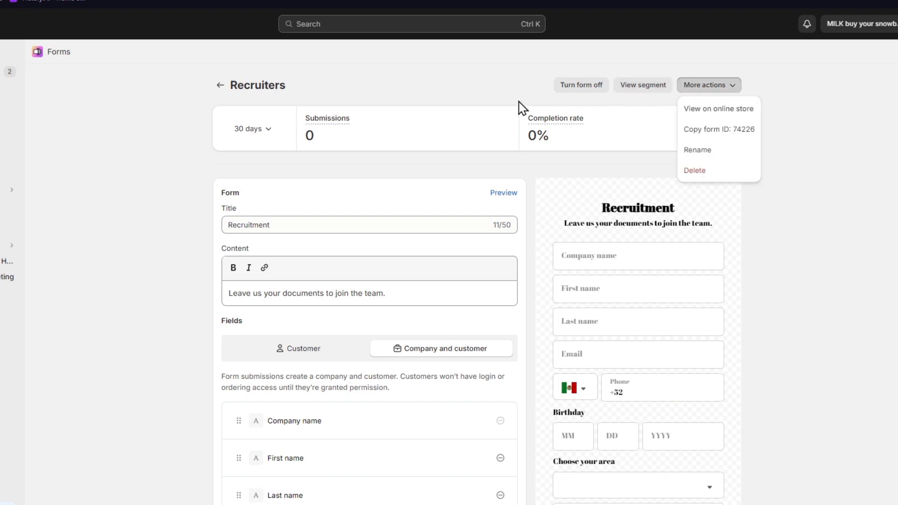
left_click(730, 132)
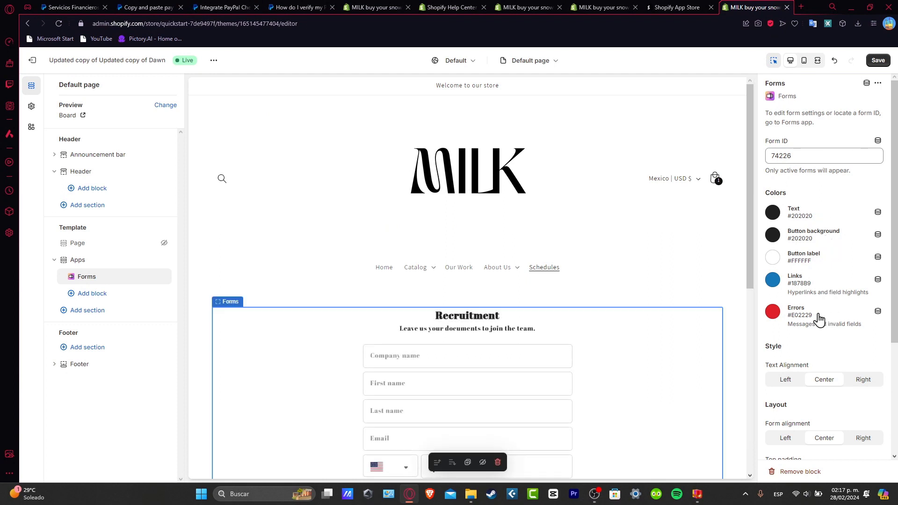
Try left alignment for the form's text and layout, and return both to center.
scroll(687, 361, "down", 6)
scroll(688, 361, "up", 3)
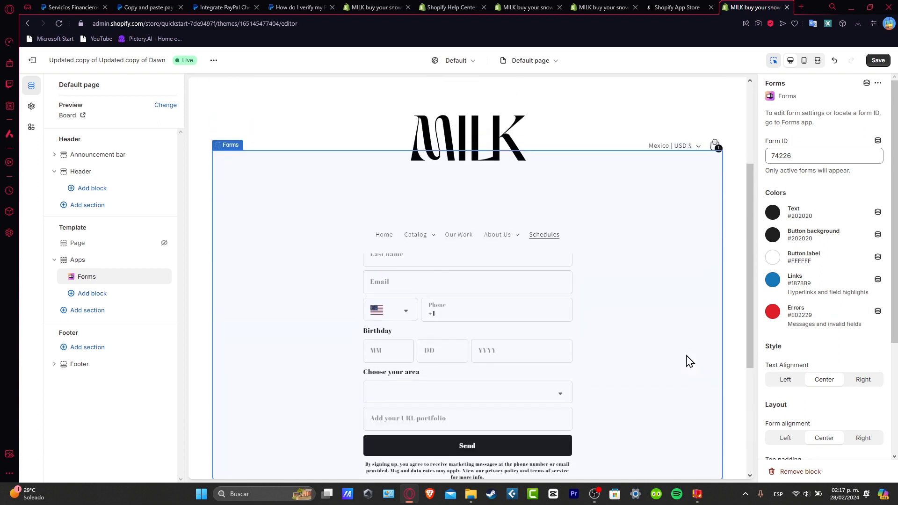
scroll(771, 279, "down", 3)
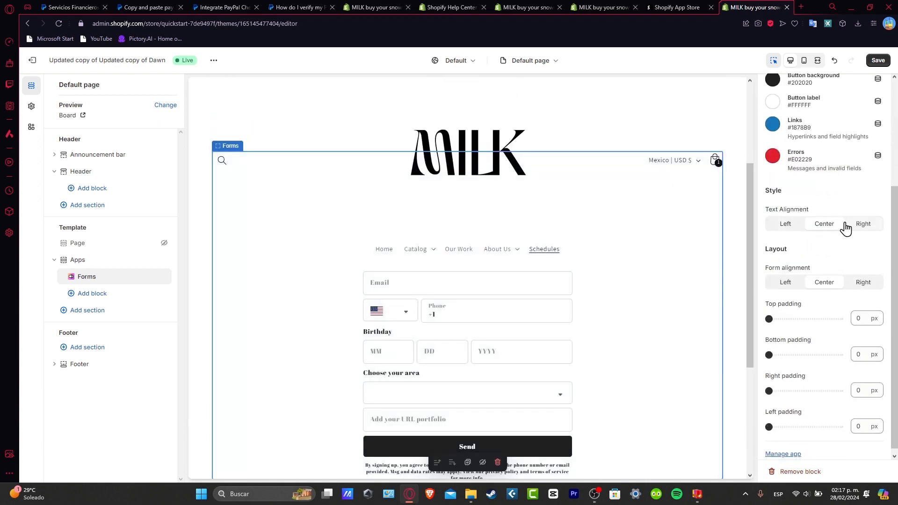
left_click(788, 224)
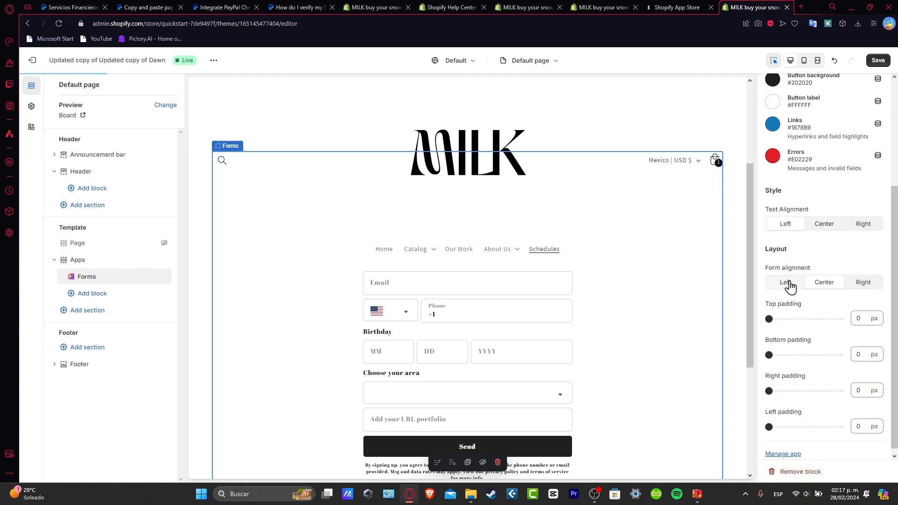
left_click(789, 283)
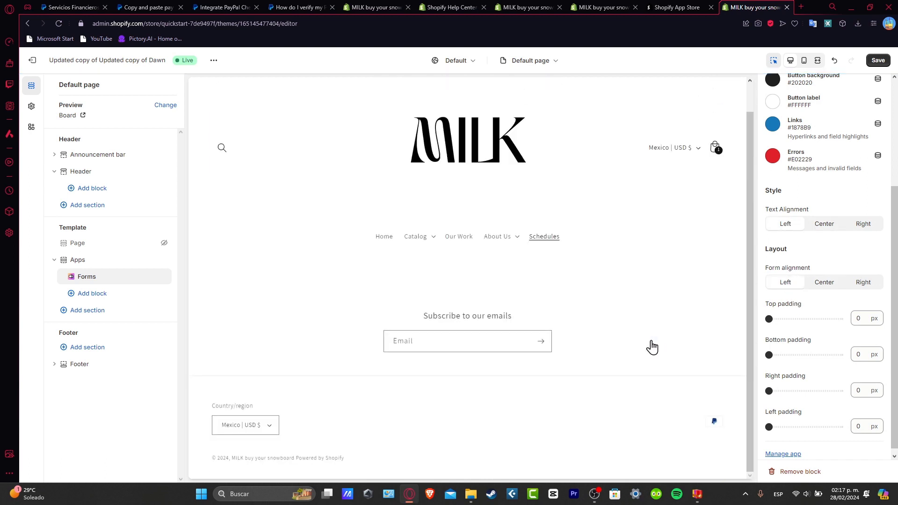
left_click(824, 283)
left_click(835, 225)
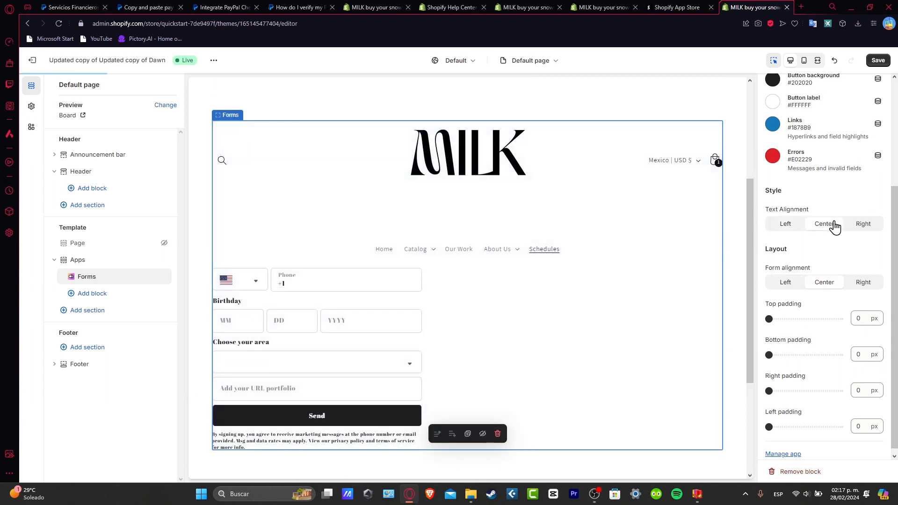
Set the form block's top and bottom padding to 28 px with right padding at 0 px, and save the theme.
left_click(800, 319)
left_click(800, 355)
left_click(790, 391)
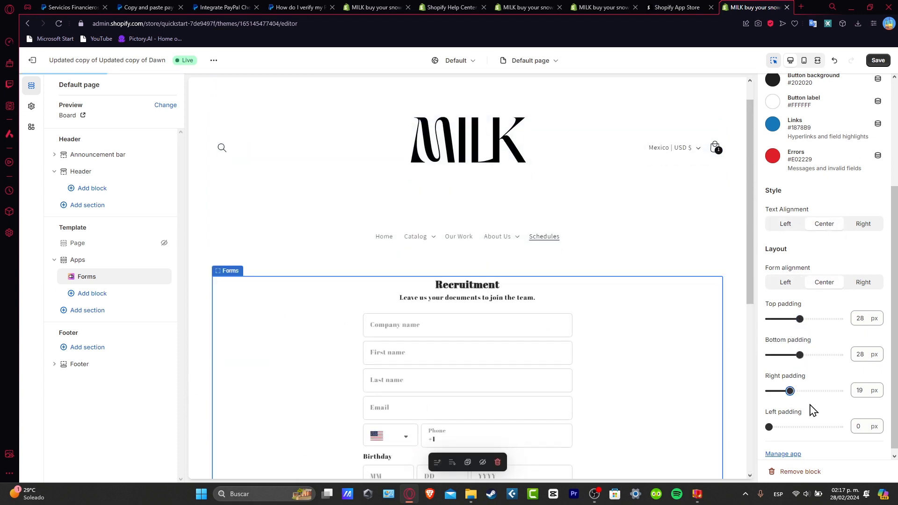
left_click_drag(790, 391, 769, 391)
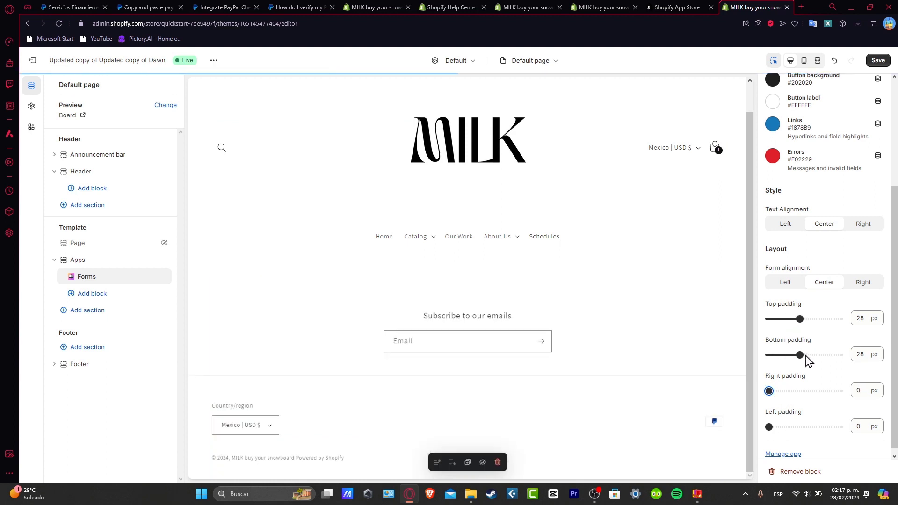
left_click(879, 61)
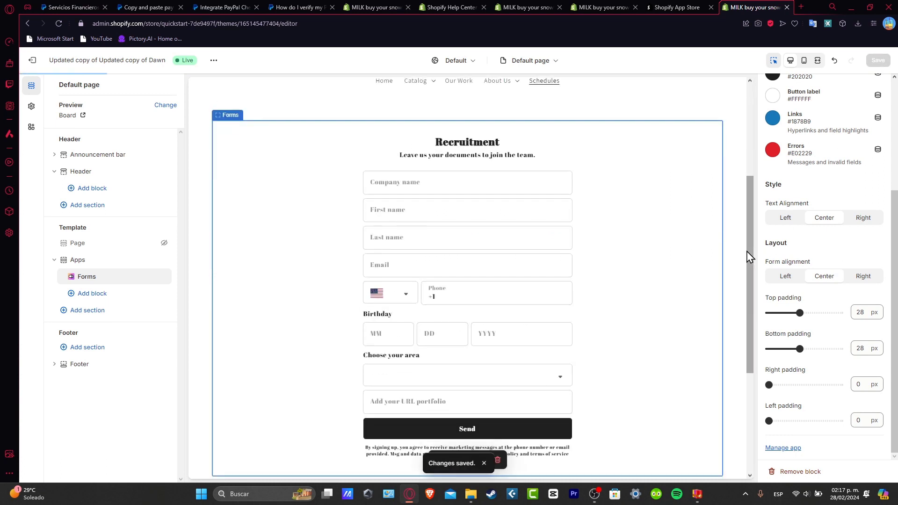